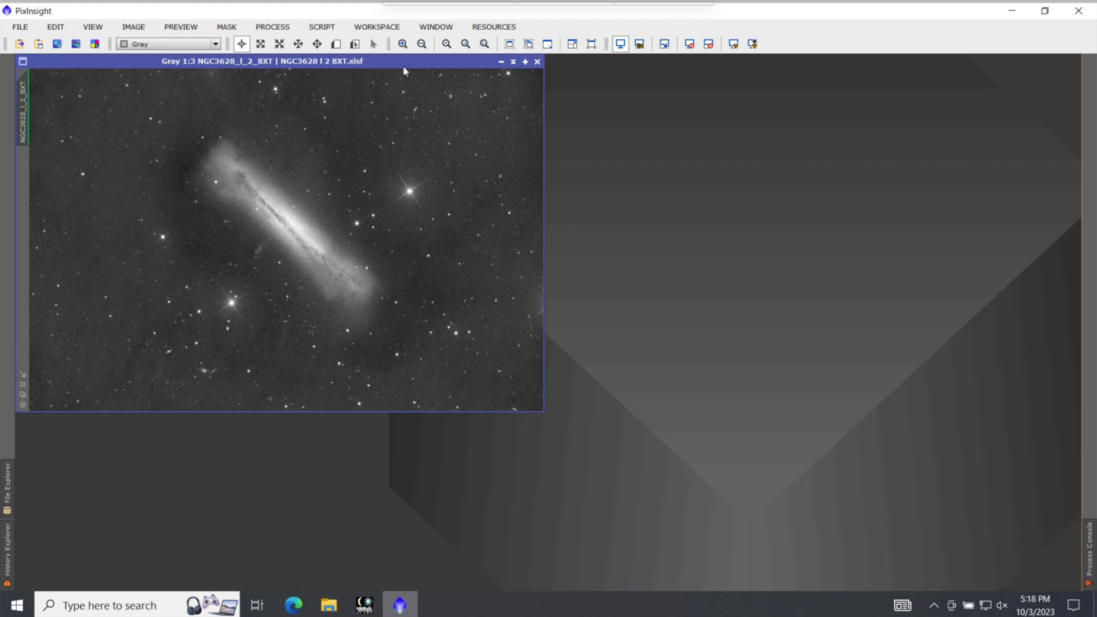
Examine the noise in the galaxy and the background on both sides of it at 3:1 magnification.
left_click(511, 46)
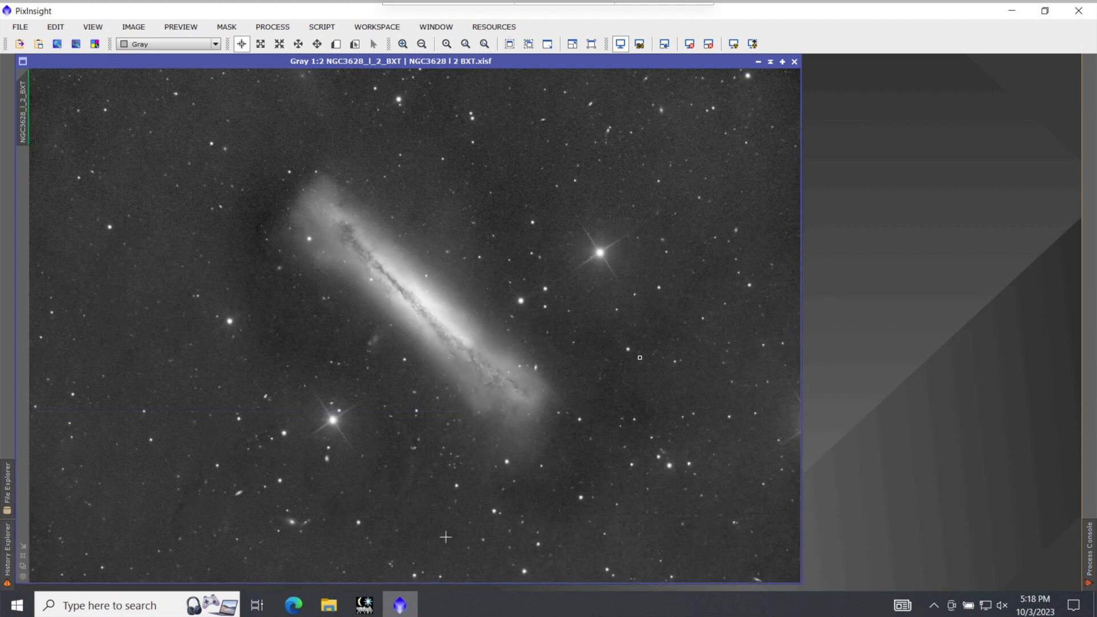
left_click(402, 44)
left_click(402, 45)
left_click(403, 44)
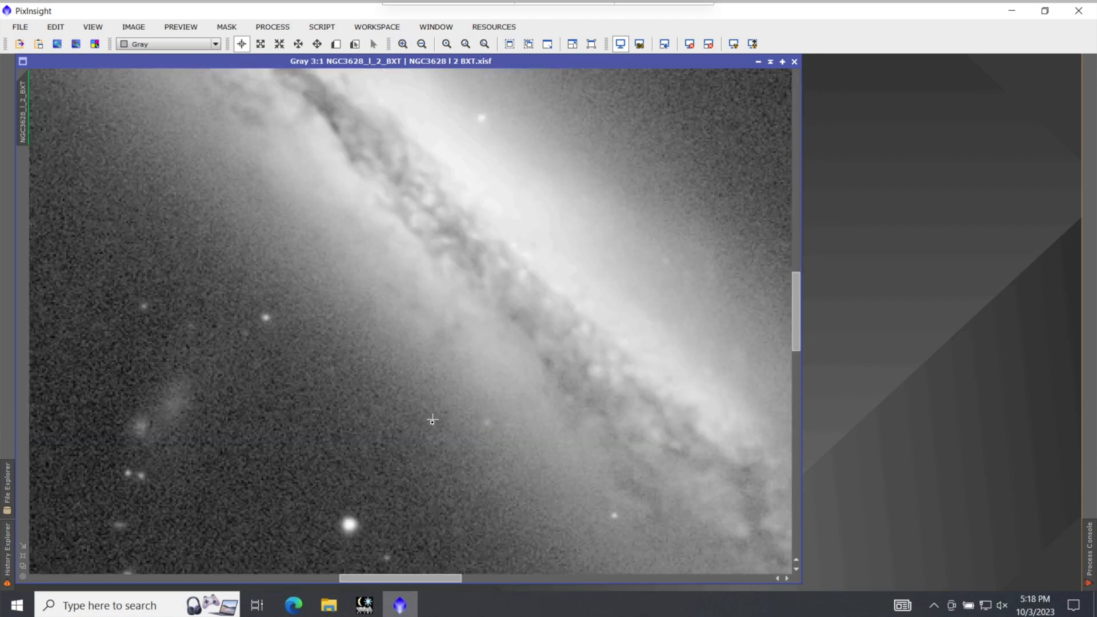
left_click_drag(411, 579, 630, 568)
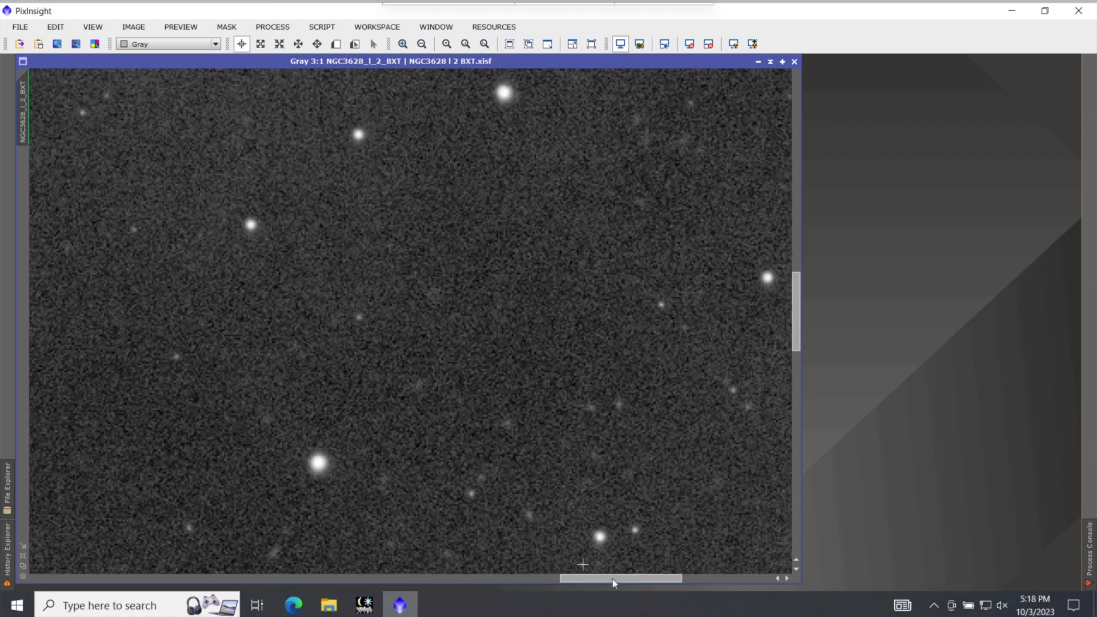
left_click_drag(609, 578, 38, 578)
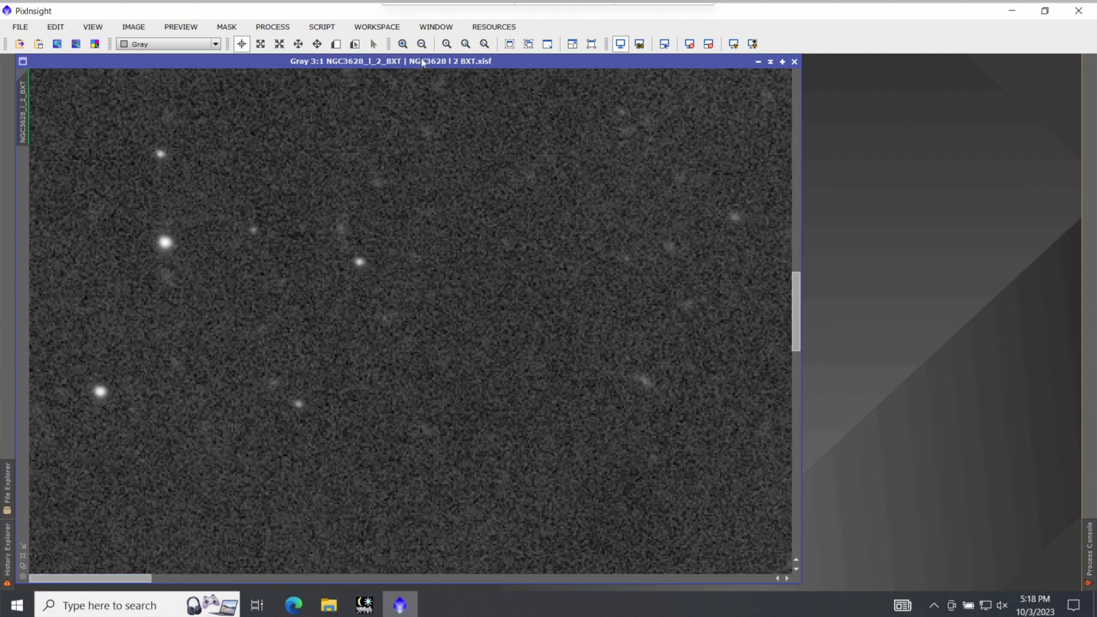
left_click(510, 45)
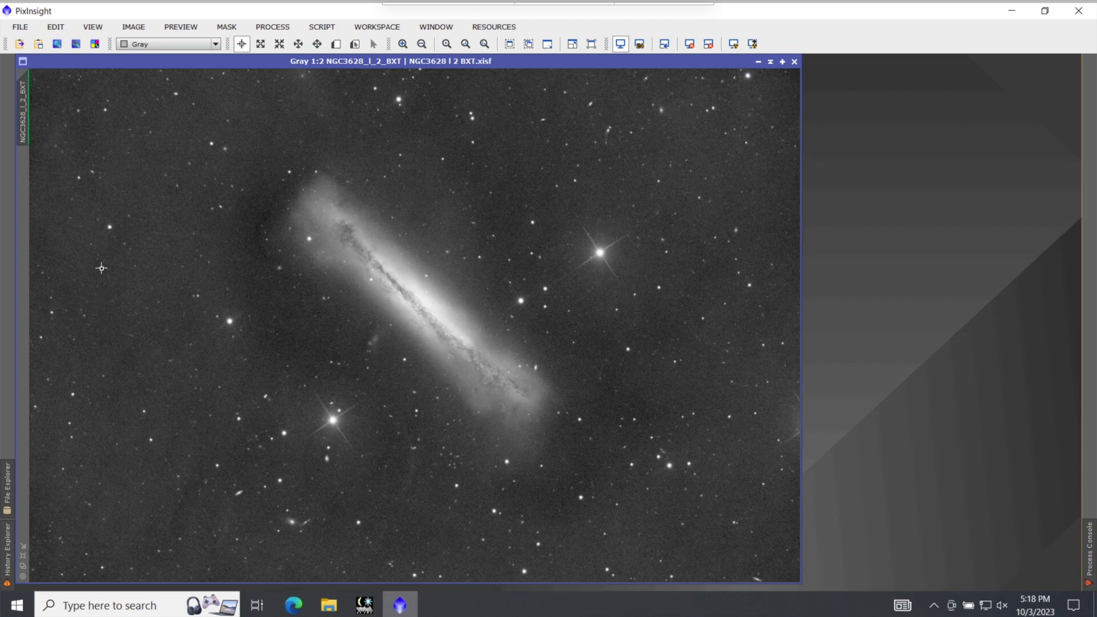
Create a preview over the dark background beside the galaxy, left of the bright star, and display it at 2:1.
key("alt+n")
left_click_drag(99, 253, 209, 401)
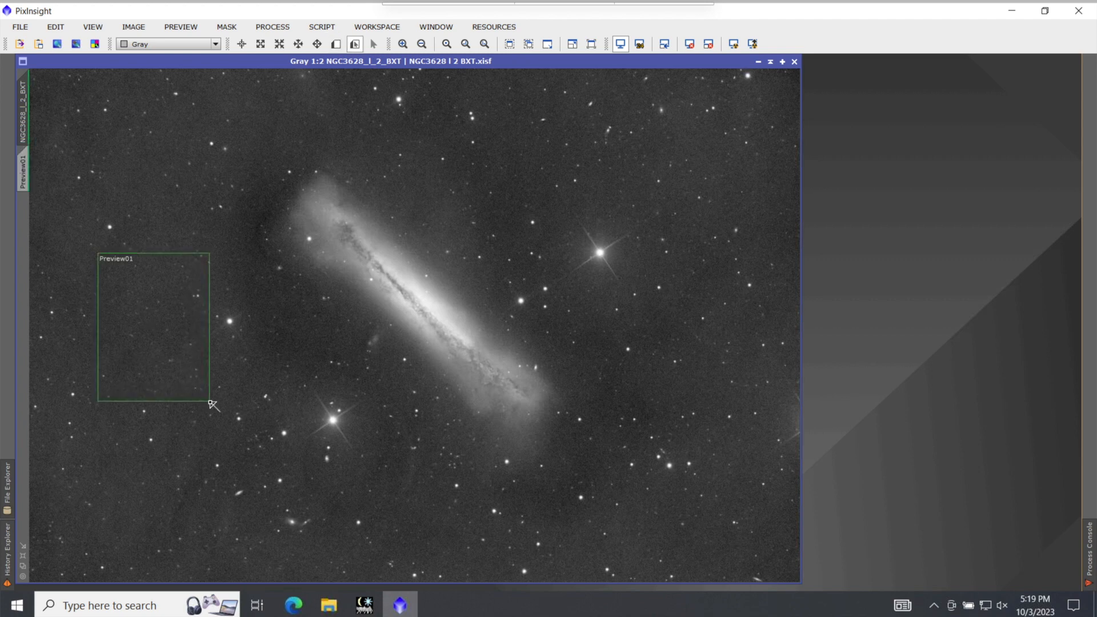
left_click(24, 176)
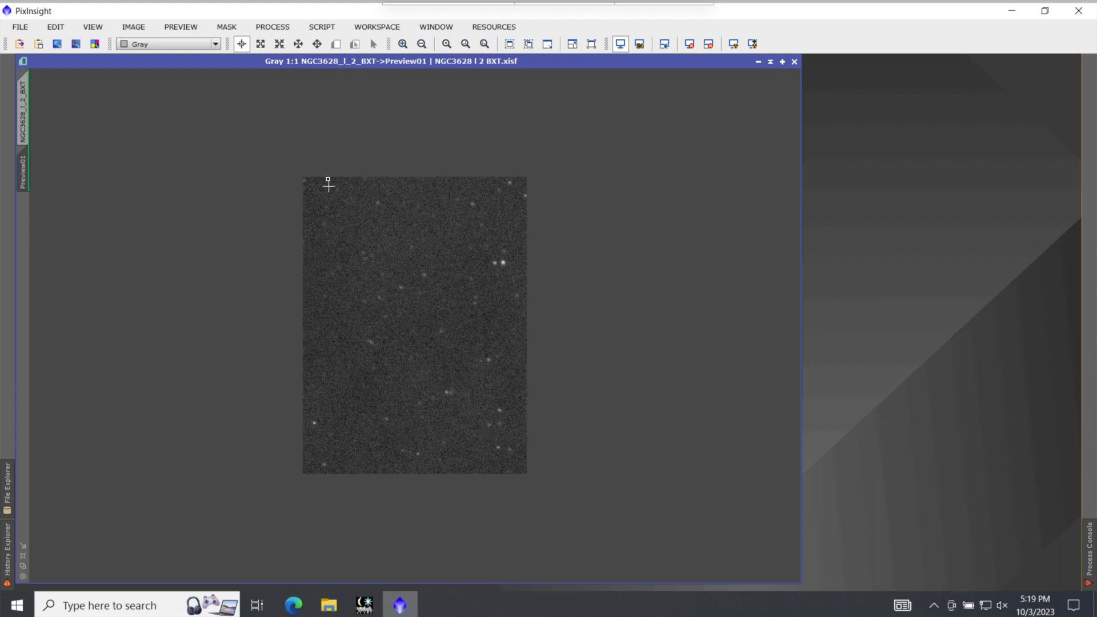
left_click(402, 44)
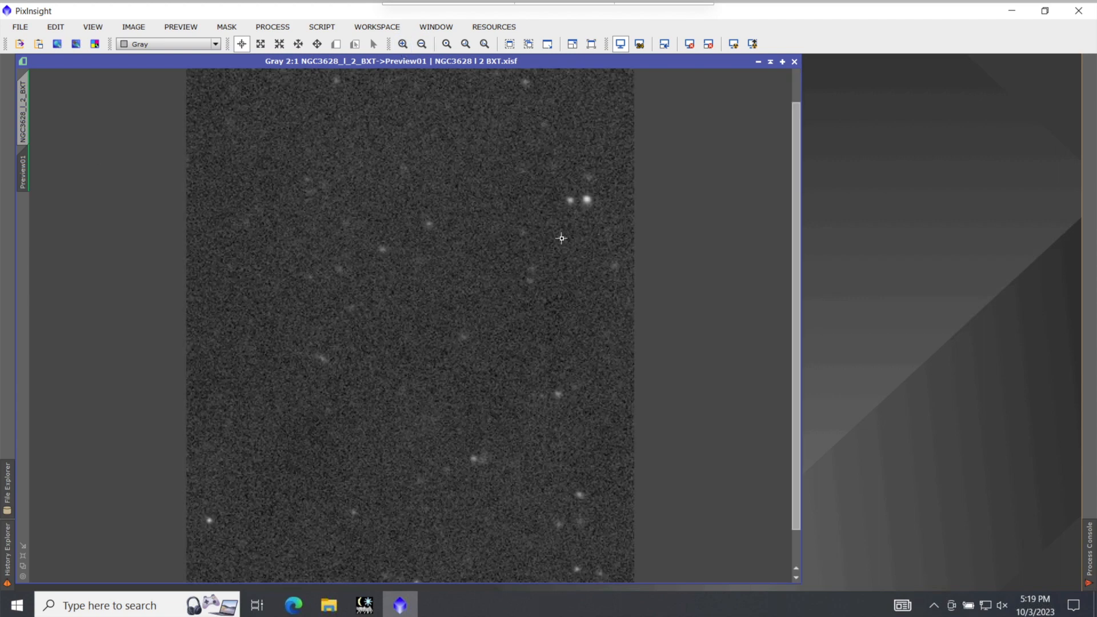
Open the NoiseXTerminator process and place its window clear of the image.
left_click(275, 28)
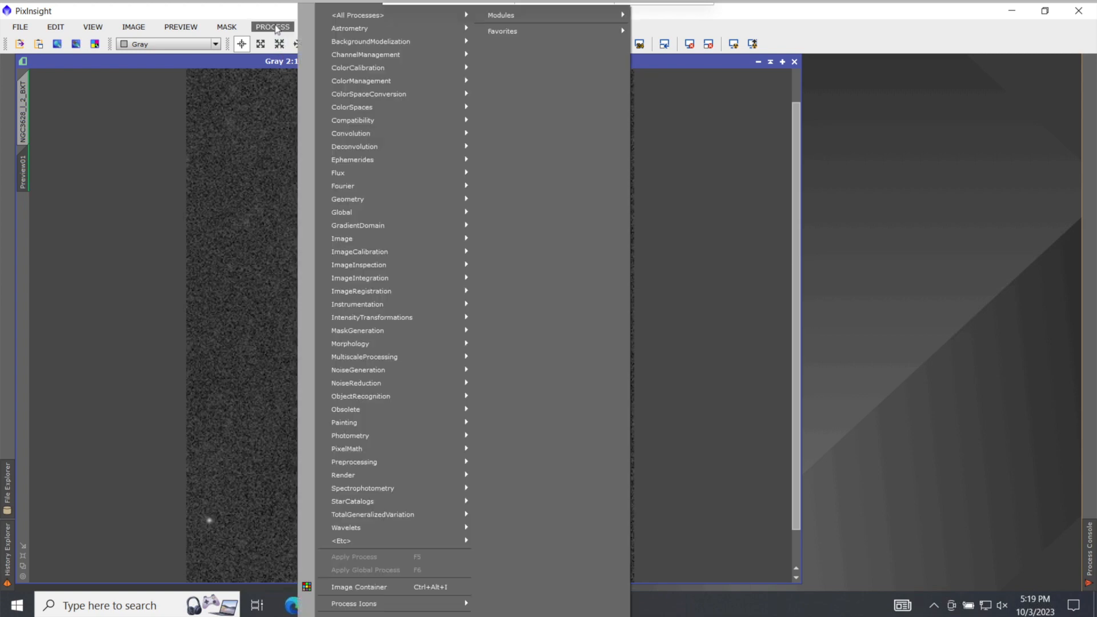
mouse_move(359, 16)
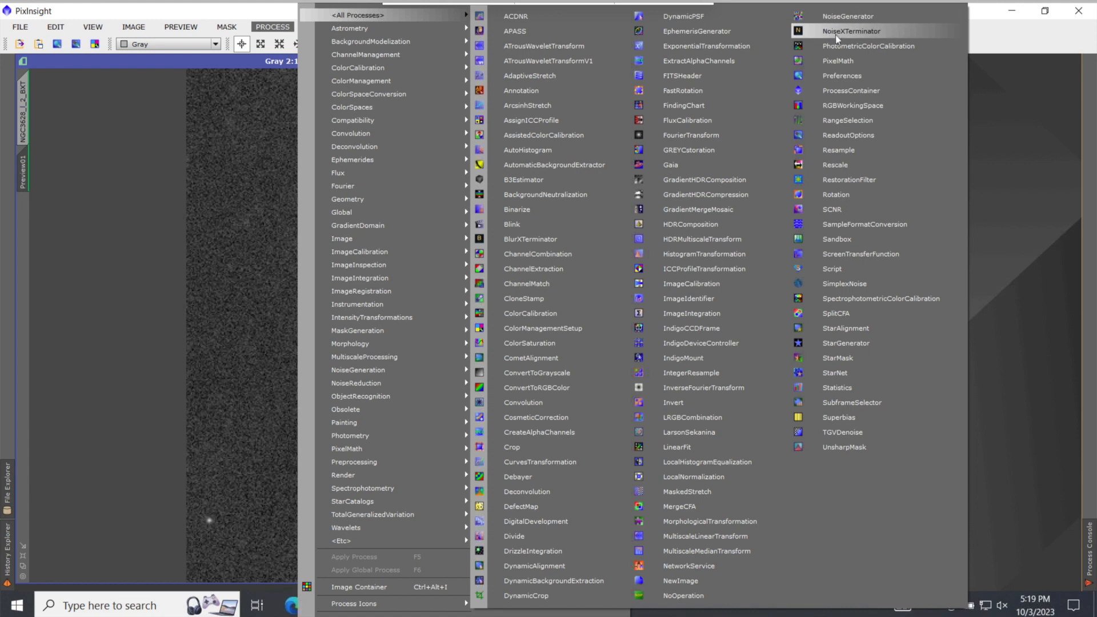
left_click(836, 35)
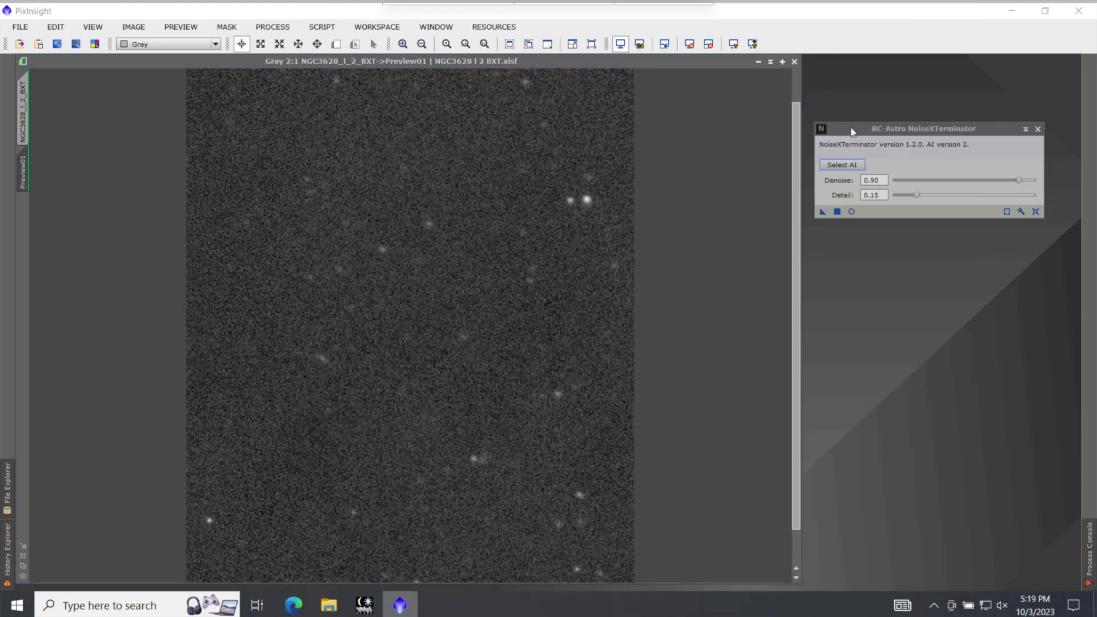
left_click_drag(851, 130, 853, 118)
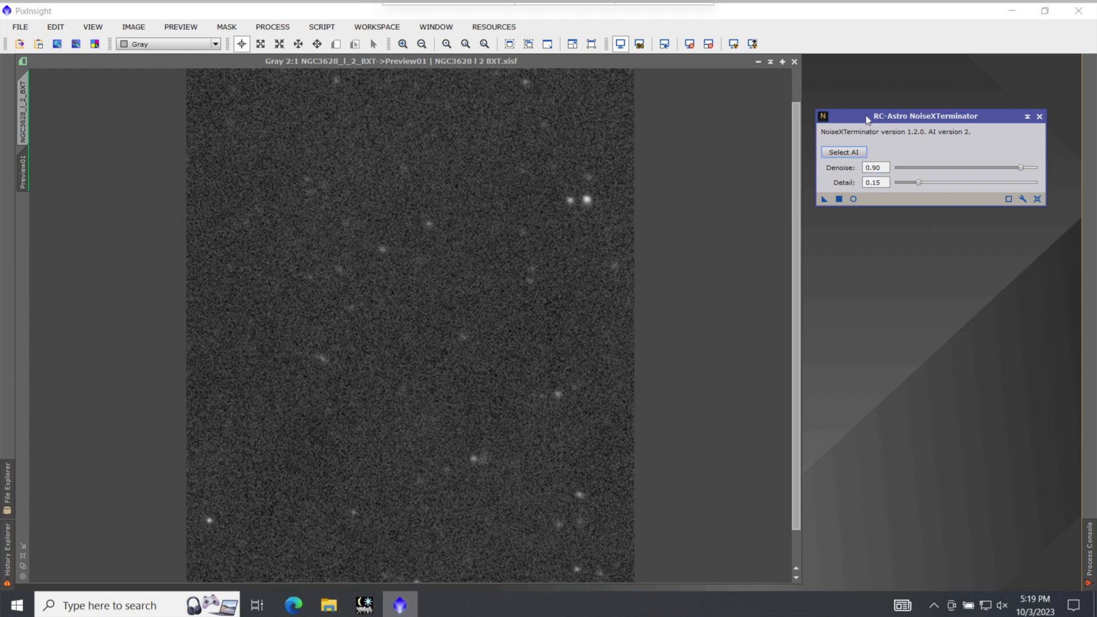
left_click_drag(864, 114, 864, 106)
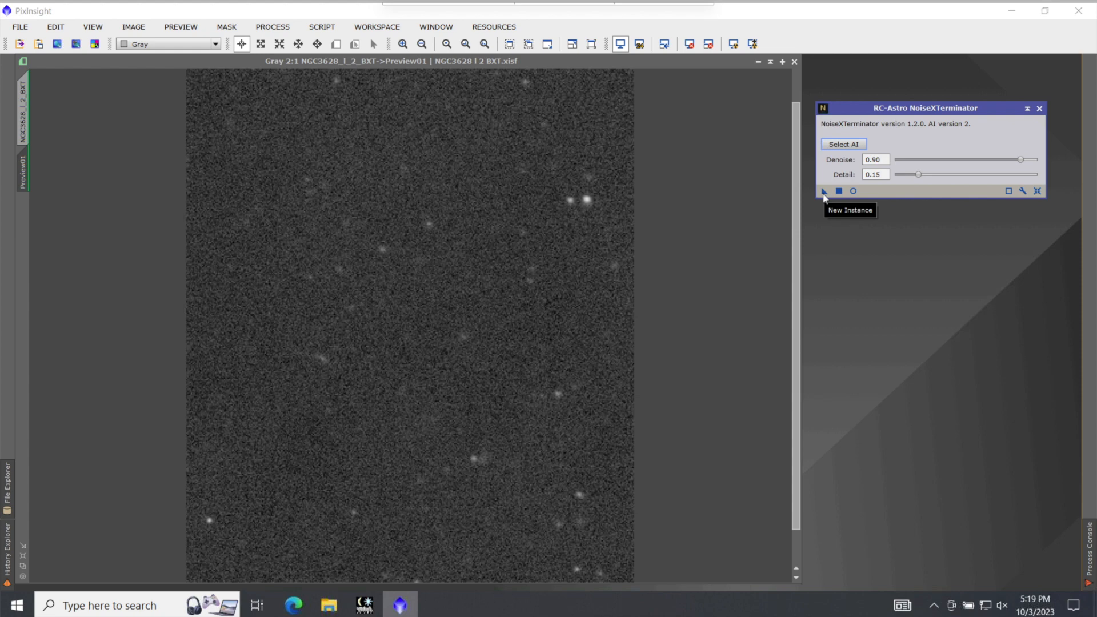
Test NoiseXTerminator on the background preview with Denoise 0.90 and Detail 0.15, and delete the preview.
left_click_drag(824, 194, 447, 204)
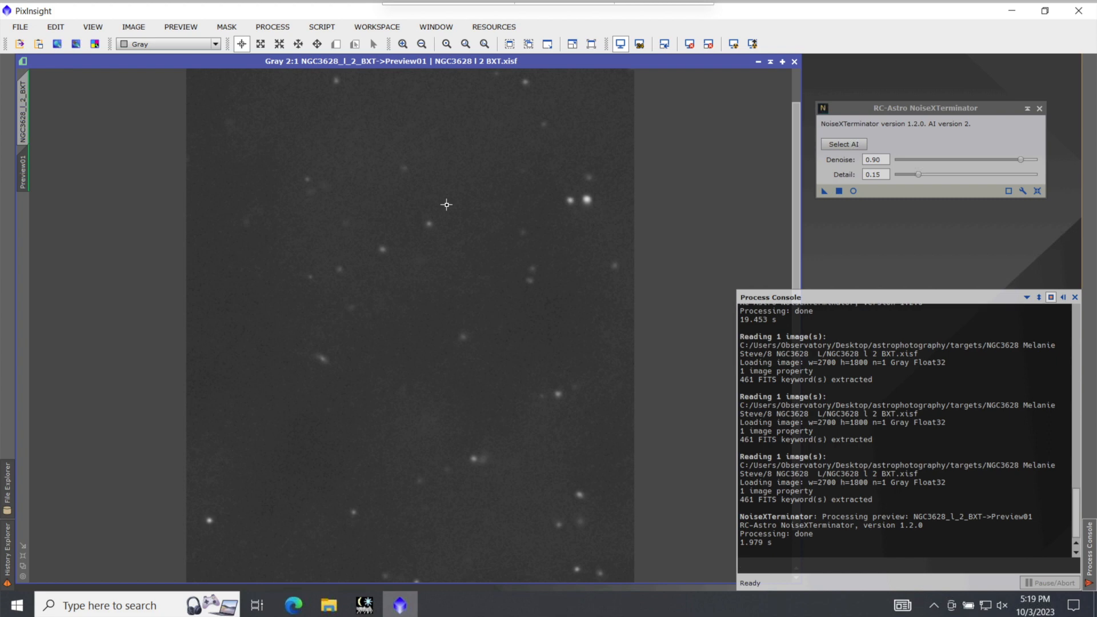
left_click(1075, 297)
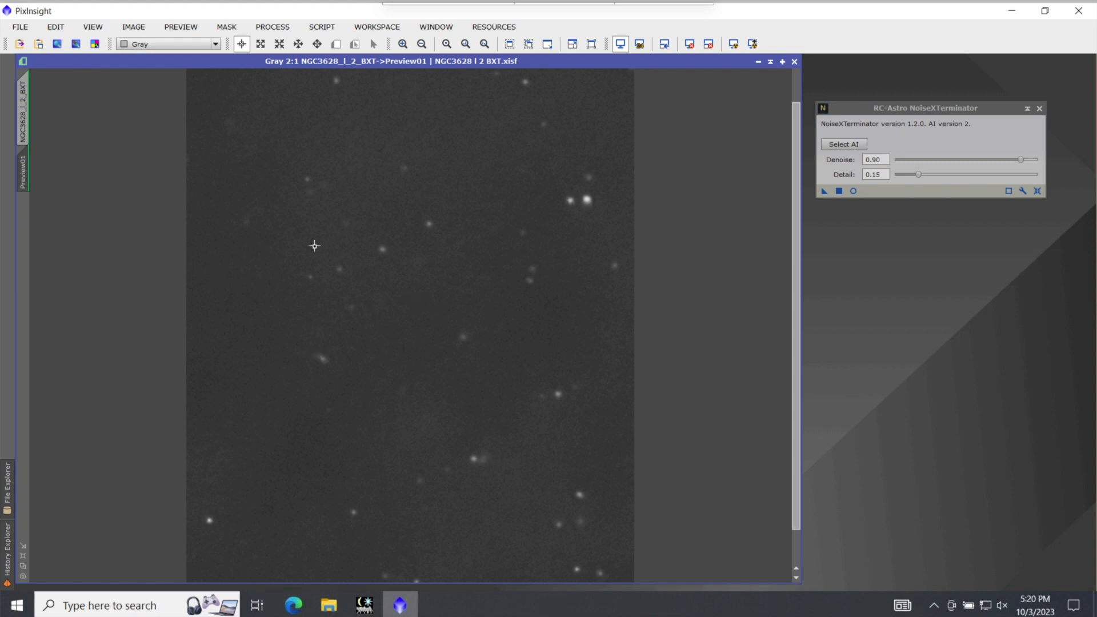
left_click(193, 28)
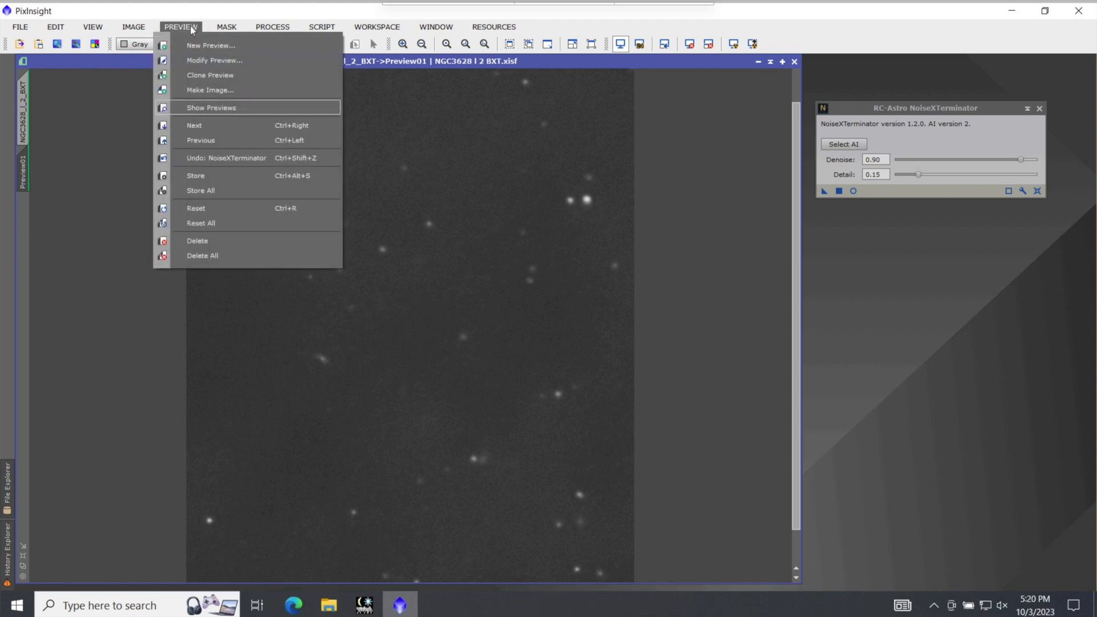
left_click(203, 240)
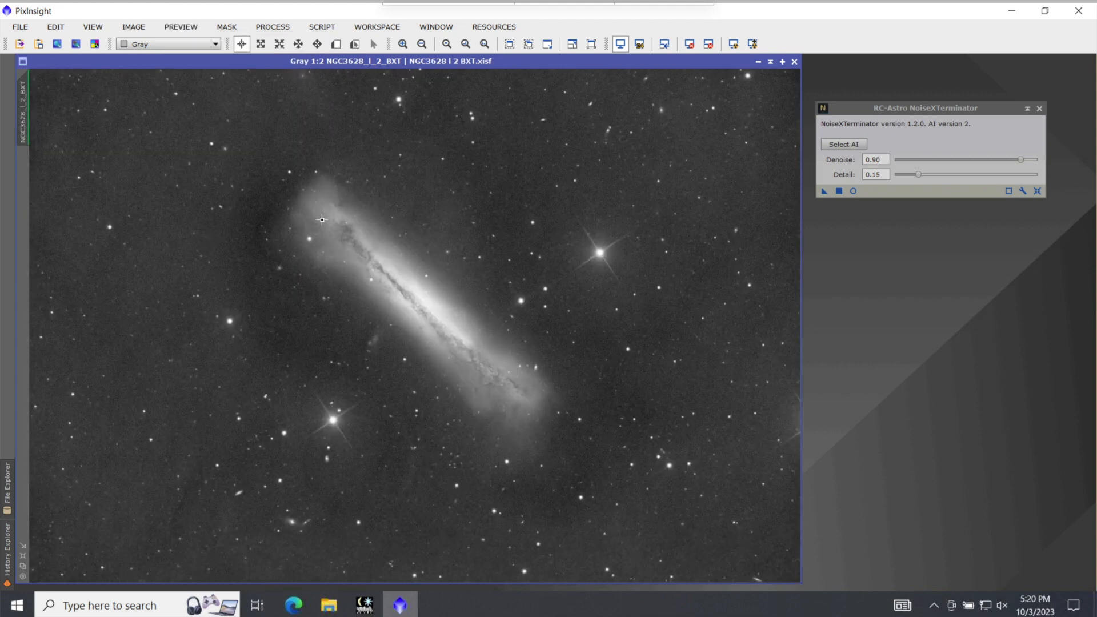
Apply NoiseXTerminator to the full galaxy image with Denoise 0.90 and Detail 0.15, and close the process console.
left_click_drag(859, 112, 859, 103)
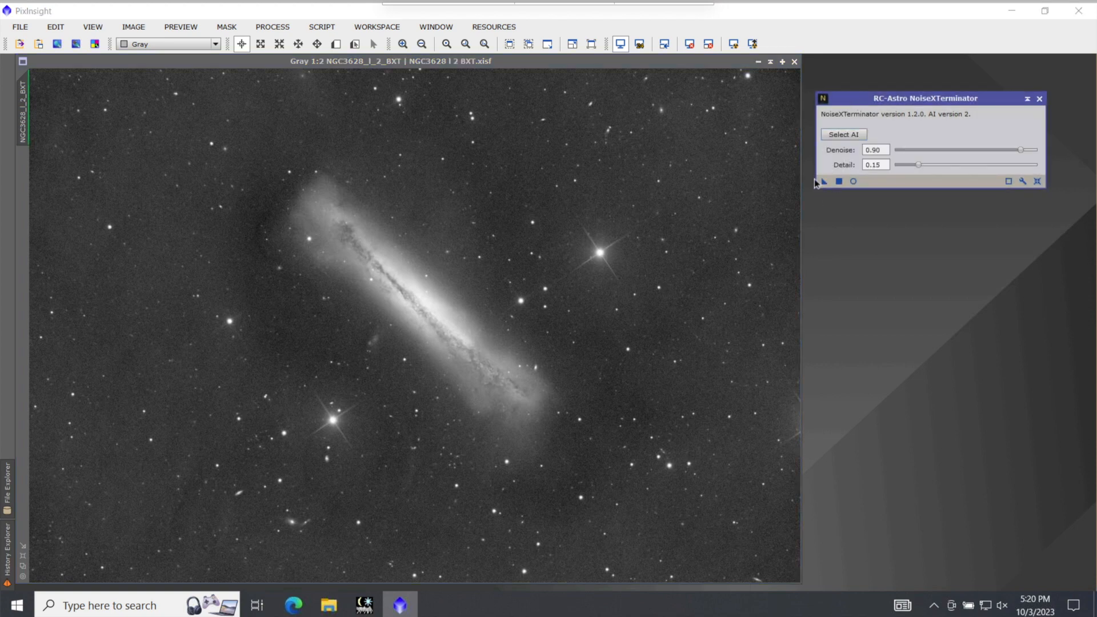
left_click_drag(824, 182, 552, 181)
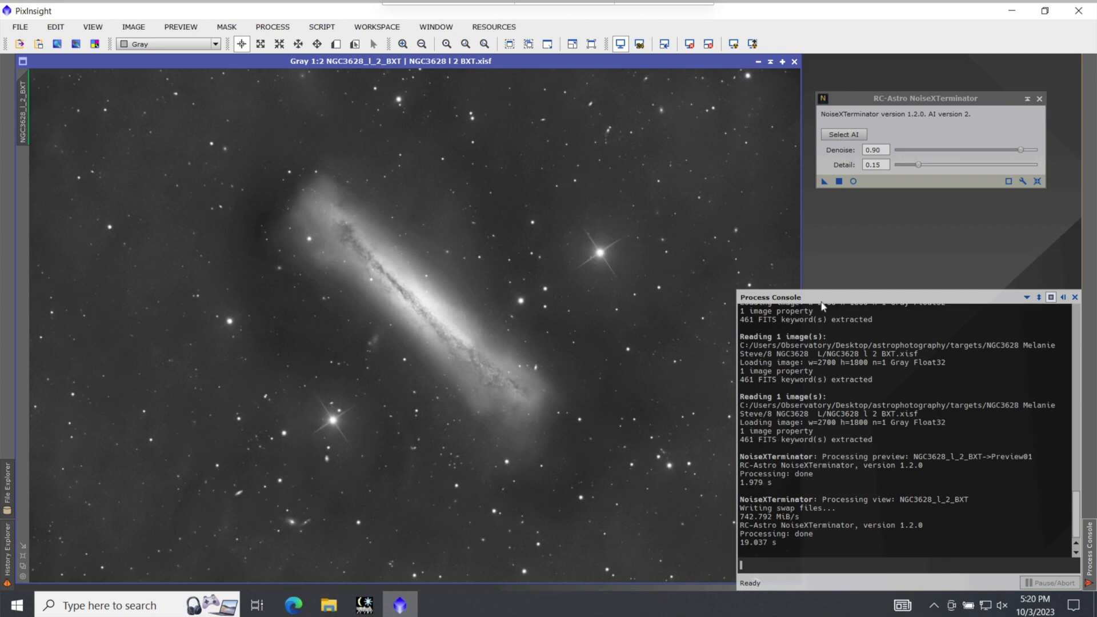
left_click(1075, 298)
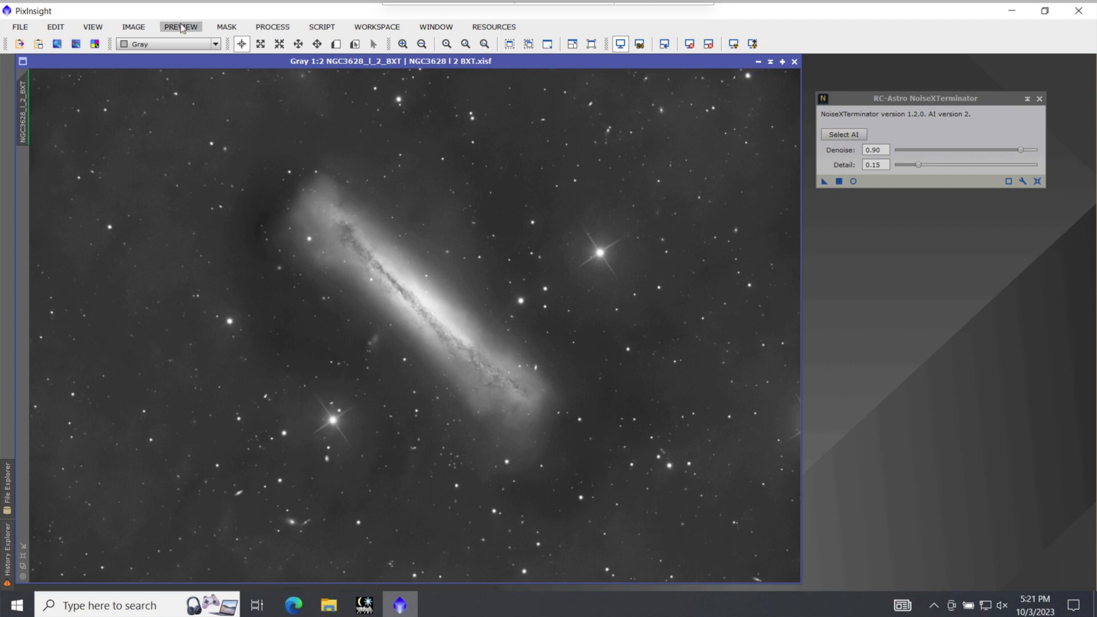
Compare the galaxy at 2:1 before and after noise reduction by repeatedly undoing and redoing NoiseXTerminator.
left_click(137, 27)
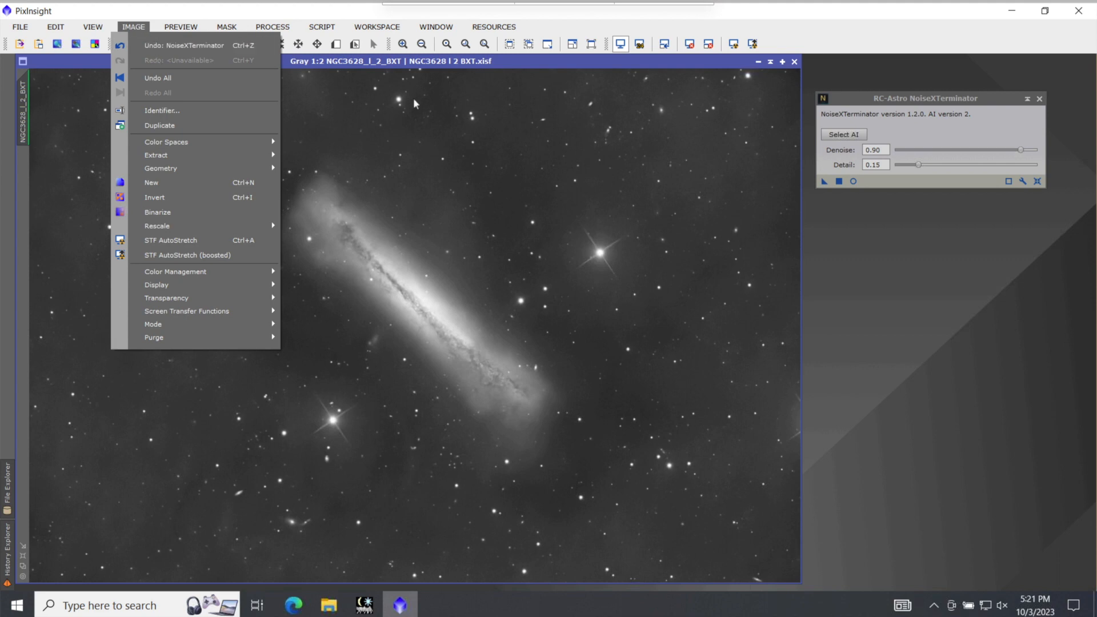
left_click(531, 64)
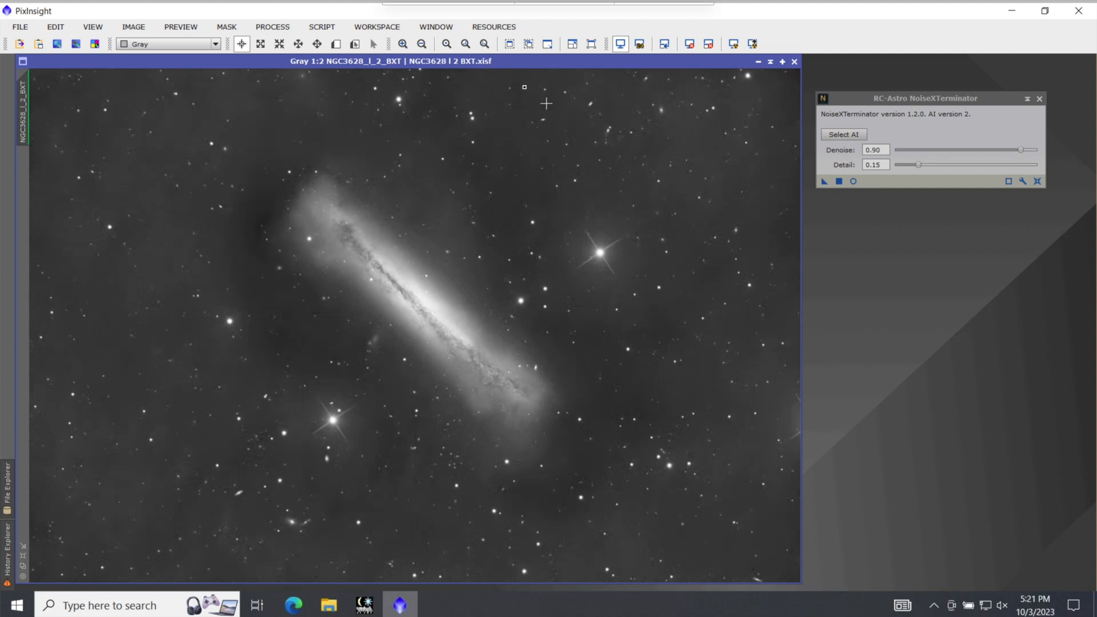
left_click(402, 44)
left_click(402, 45)
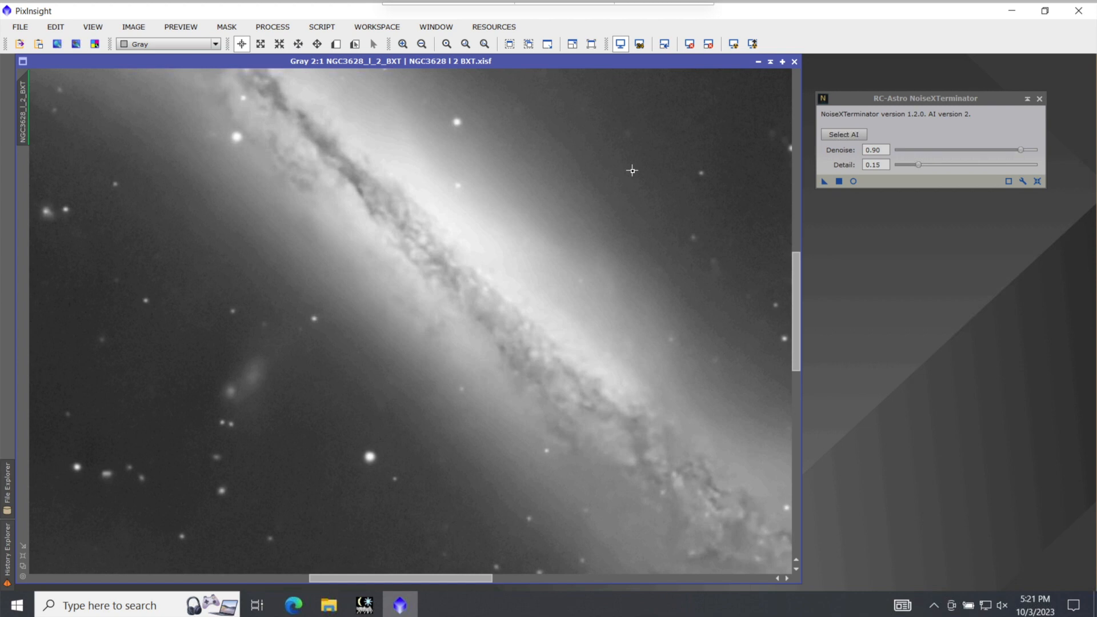
left_click(517, 43)
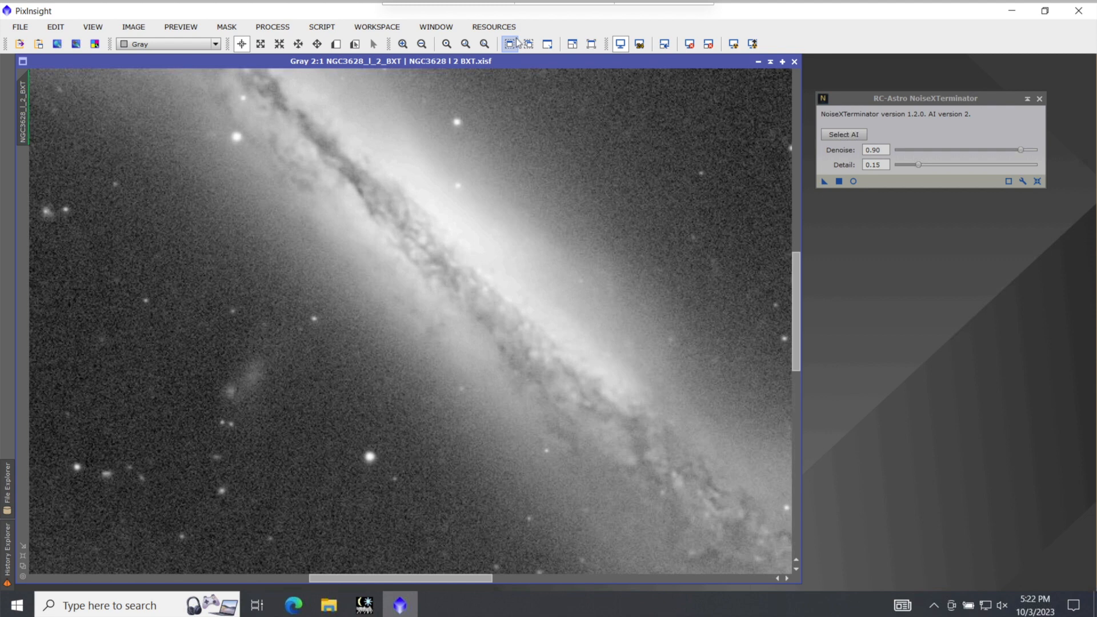
left_click(517, 43)
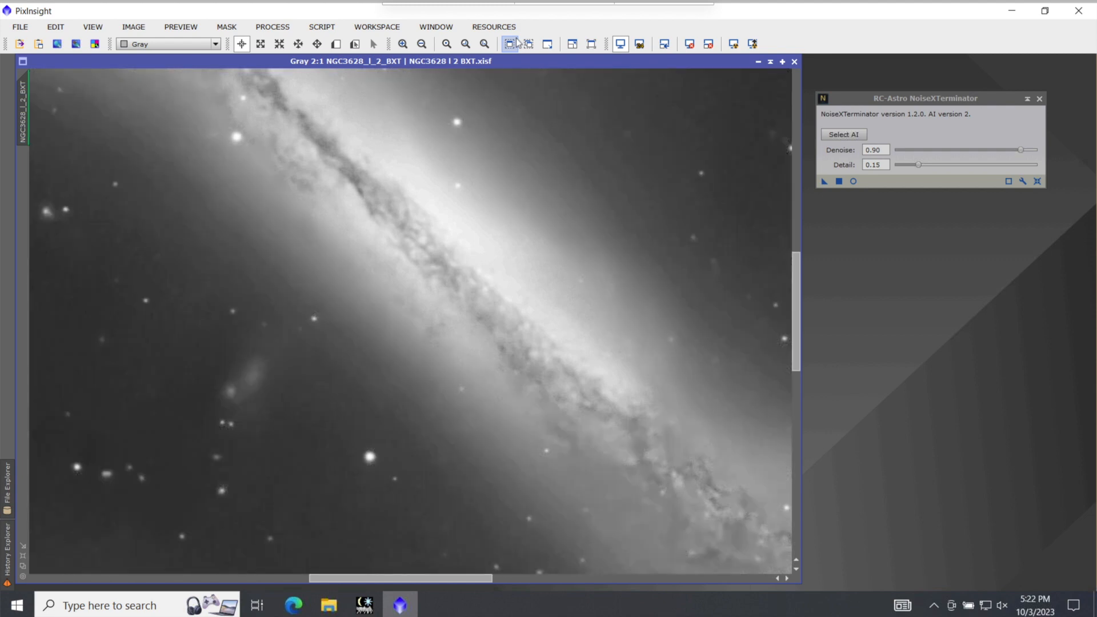
left_click(517, 43)
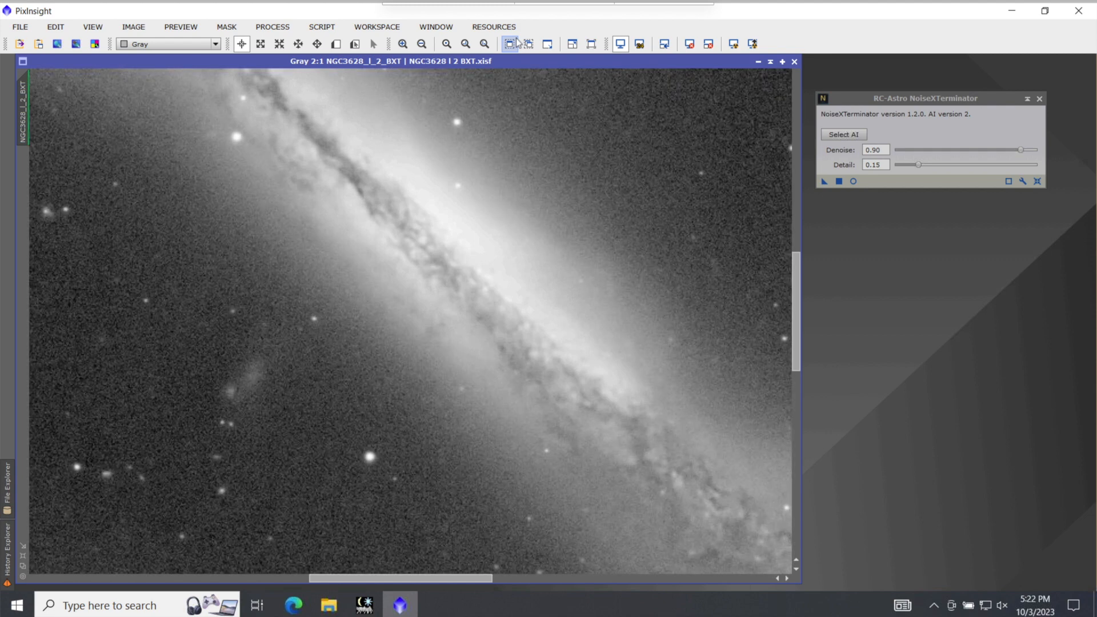
left_click(517, 42)
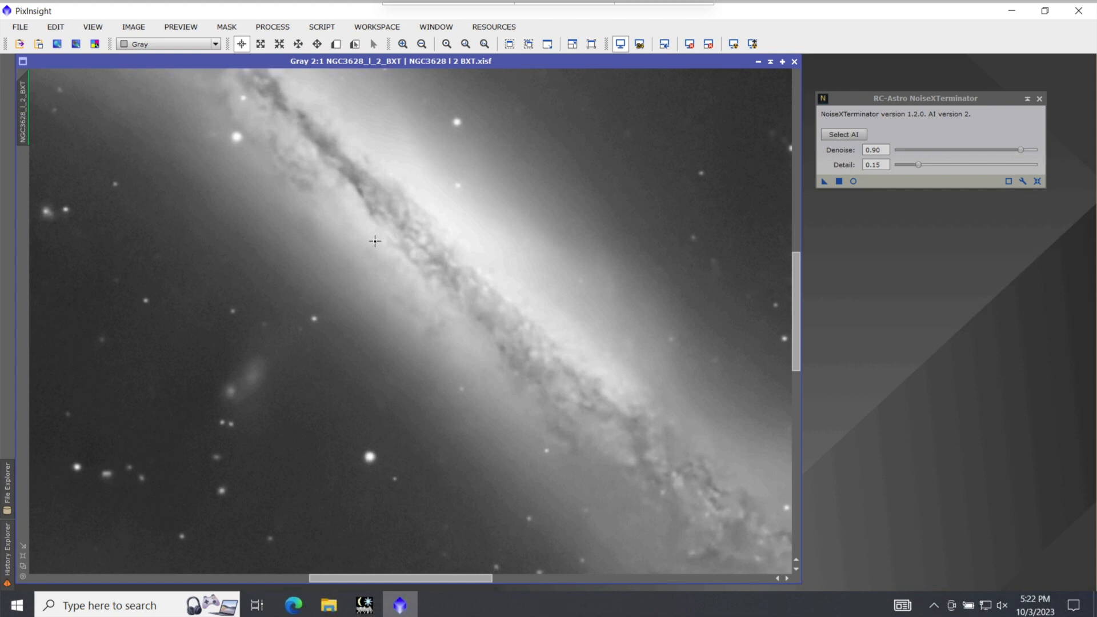
key("ctrl+z")
key("ctrl+y")
key("ctrl+z")
key("ctrl+y")
left_click(509, 45)
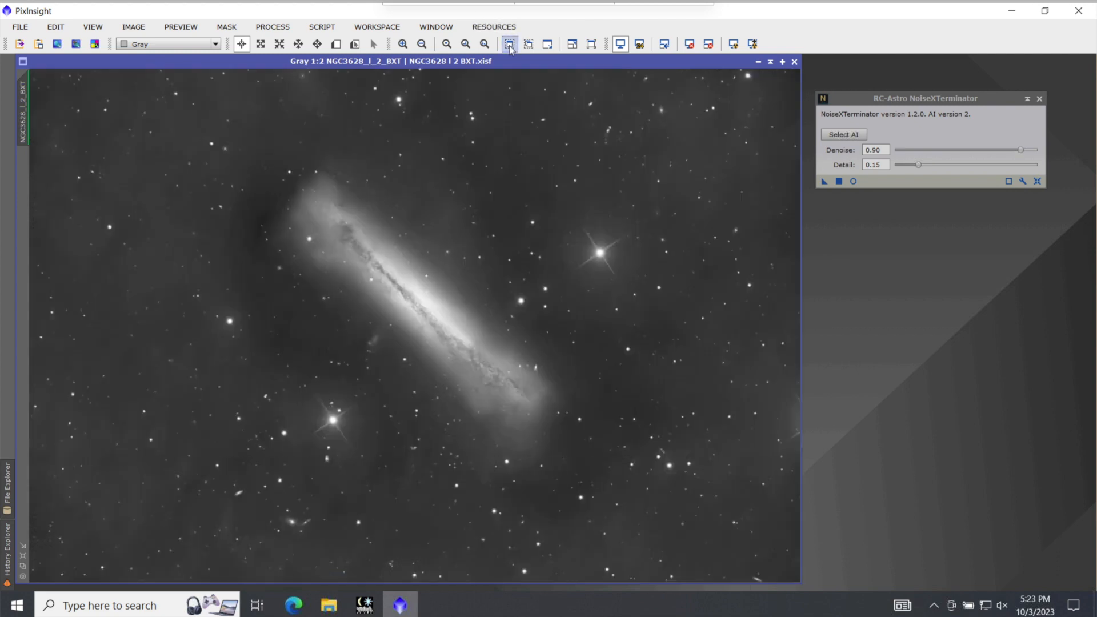
Begin saving a copy of the denoised image as an XISF file named NGC3628 l 3 NXT.xisf.
left_click(23, 28)
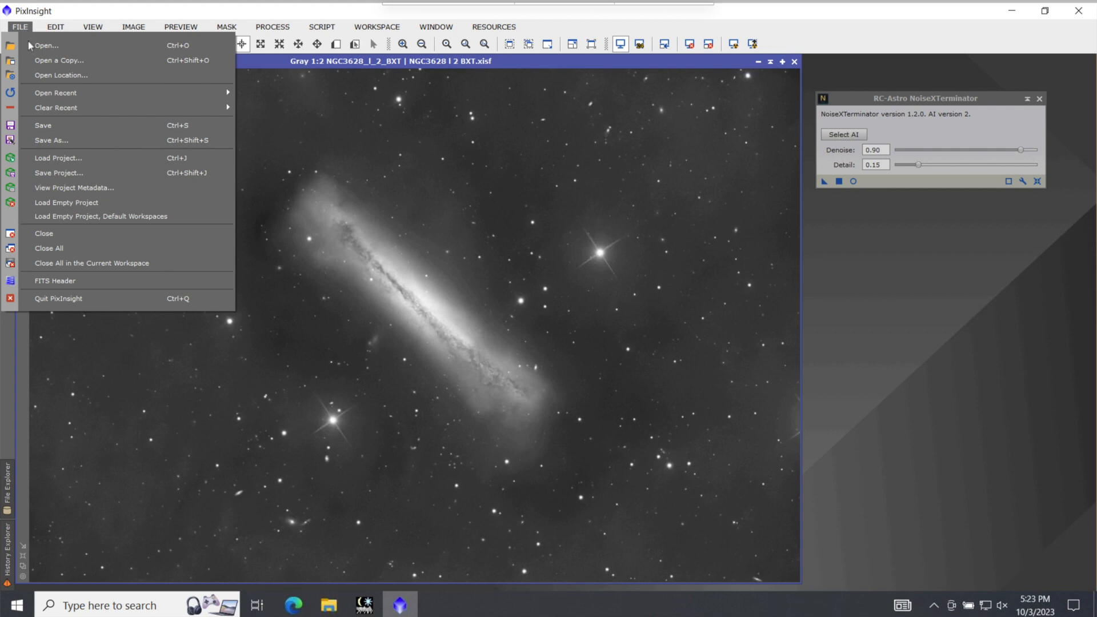
left_click(51, 141)
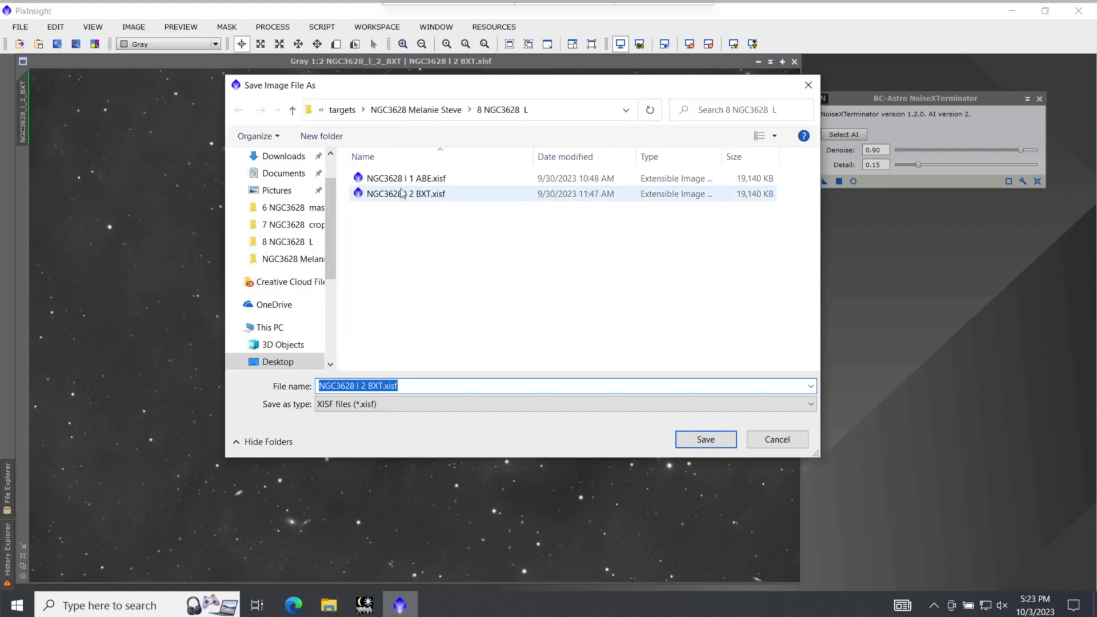
left_click(402, 195)
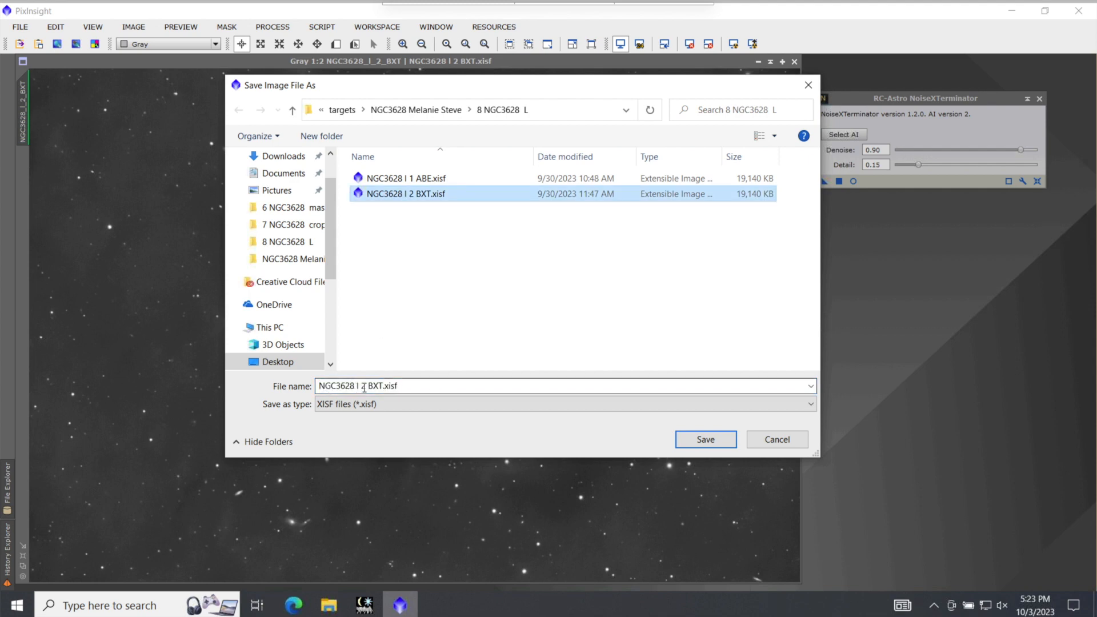
left_click(361, 387)
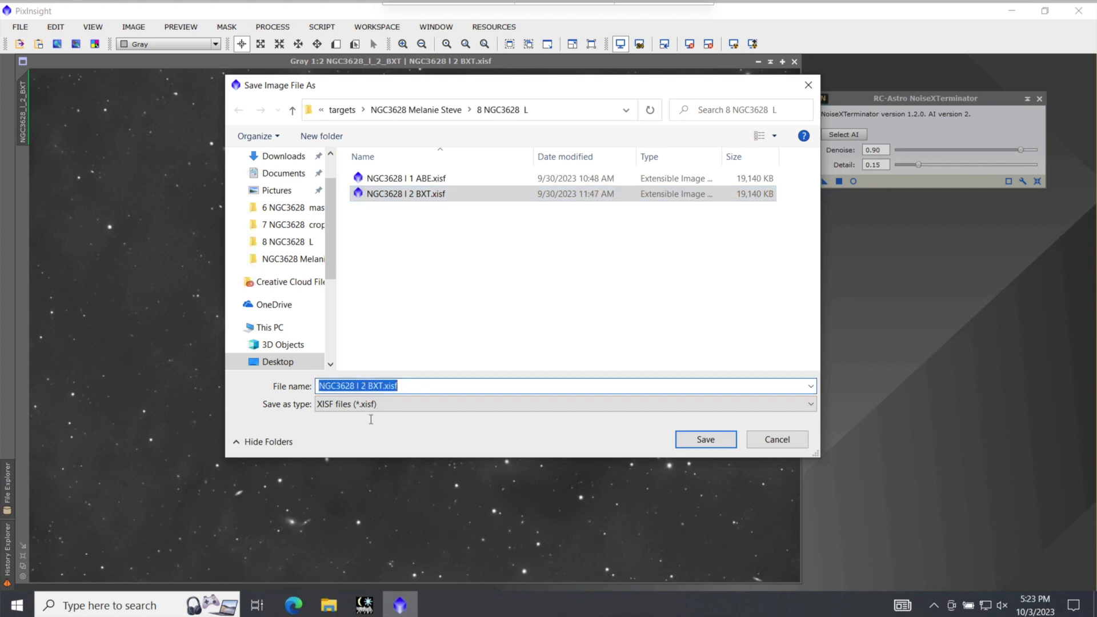
left_click(415, 387)
left_click(362, 387)
key("Right")
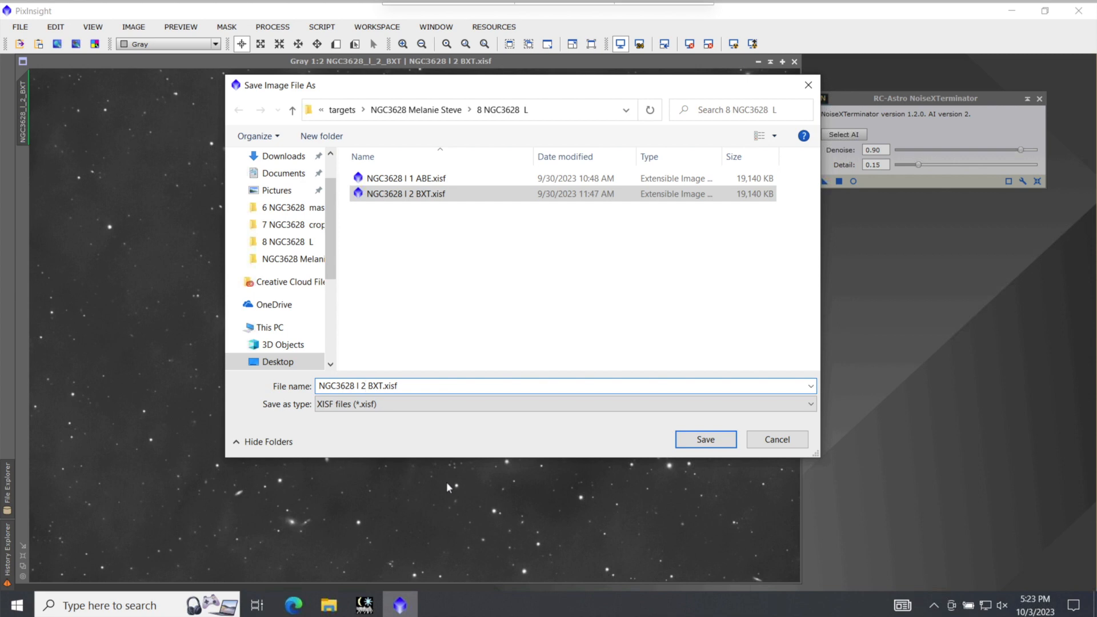
key("BackSpace")
type("3")
key("Right")
key("Right")
key("Right")
key("Right")
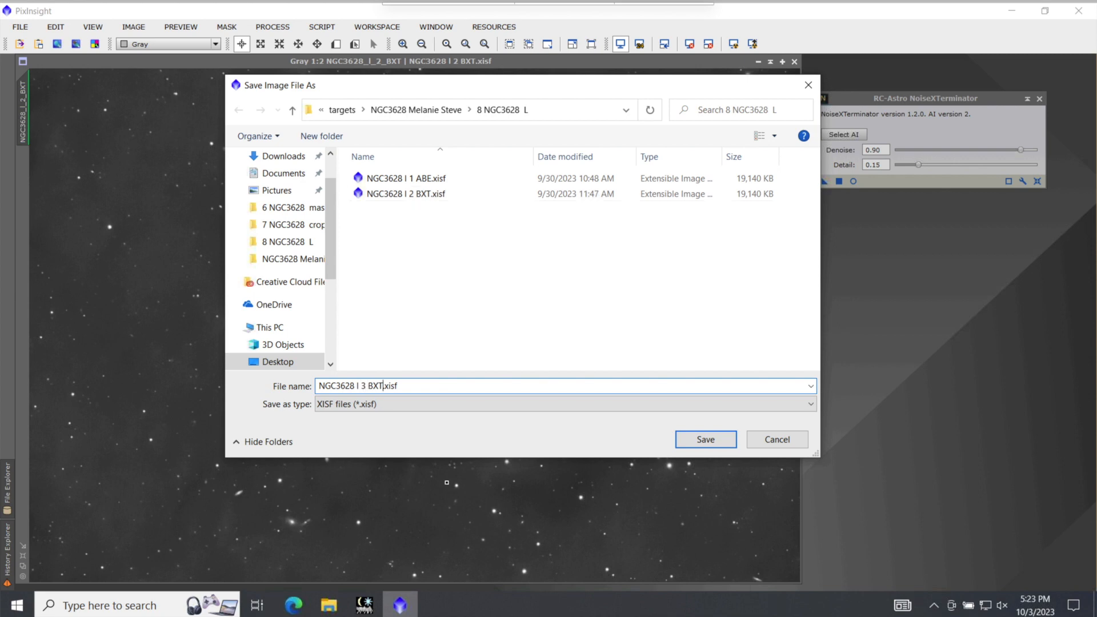
key("BackSpace")
key("BackSpace")
key("BackSpace")
type("NXT")
Complete the save in 32-bit IEEE 754 floating point format and close NoiseXTerminator.
left_click(705, 439)
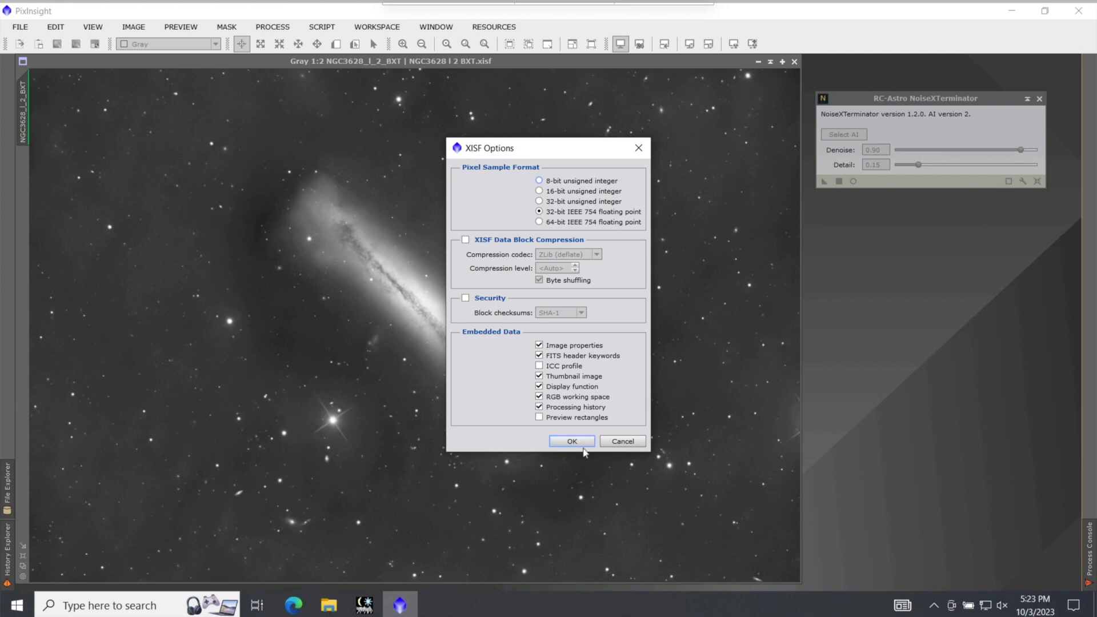
left_click(570, 440)
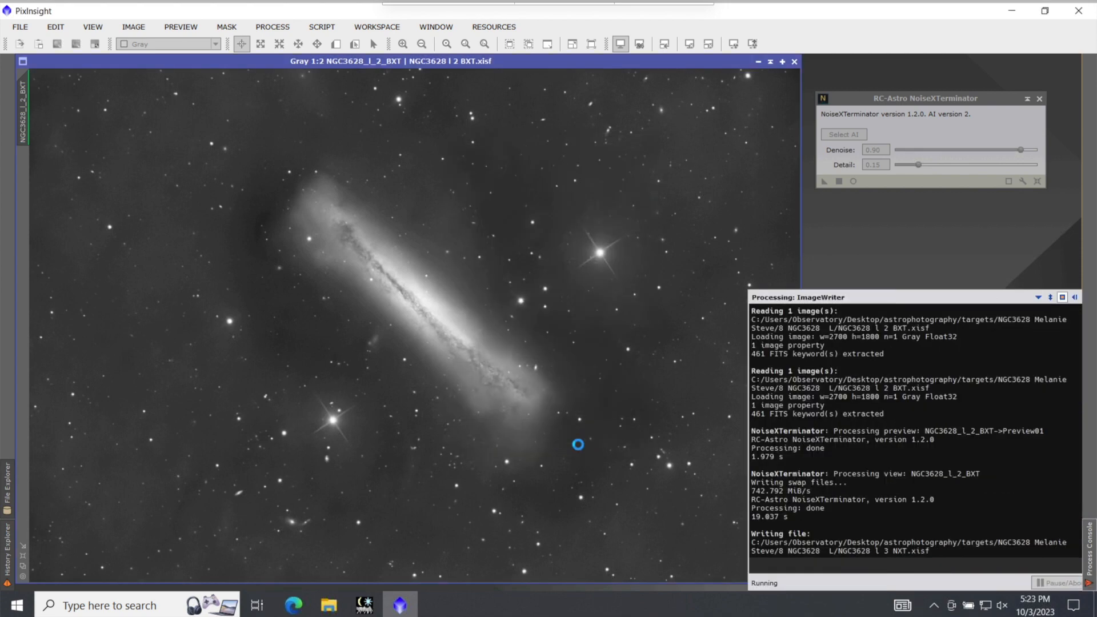
left_click(1039, 99)
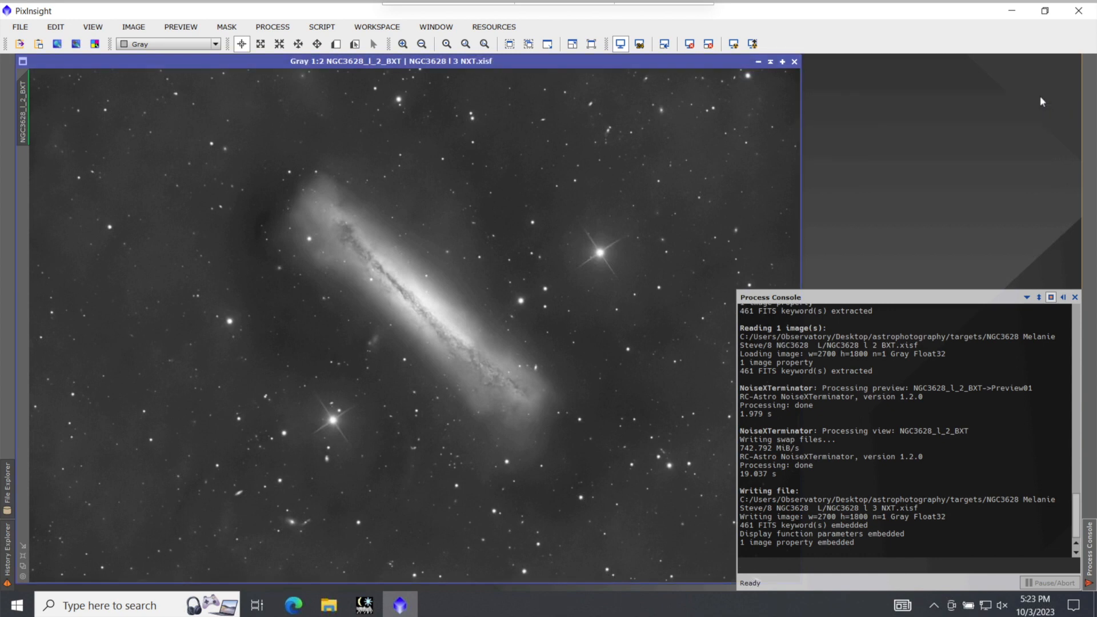